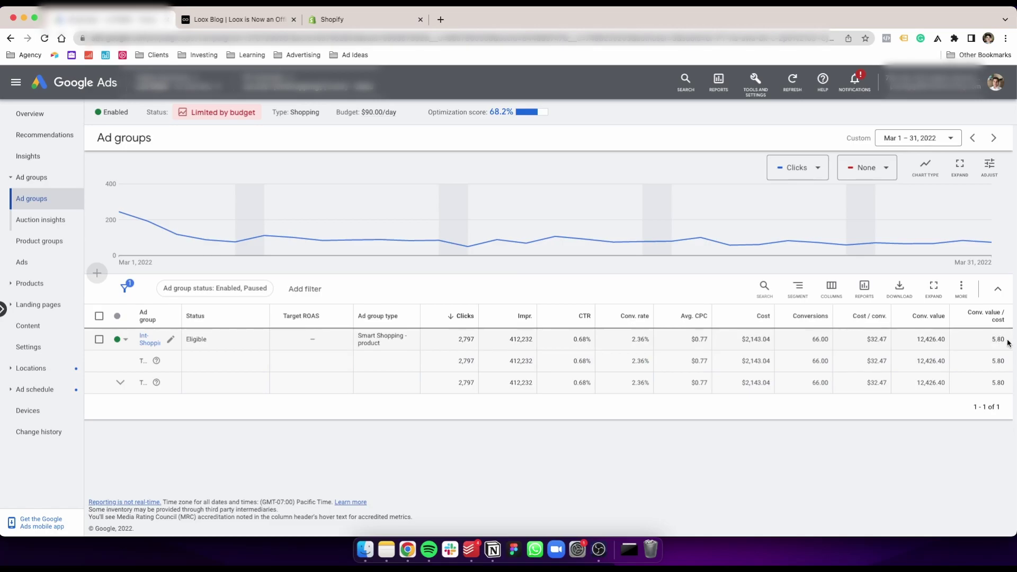
Change the report's date range from March to May 1–31, 2022.
left_click(931, 142)
scroll(906, 371, "down", 2)
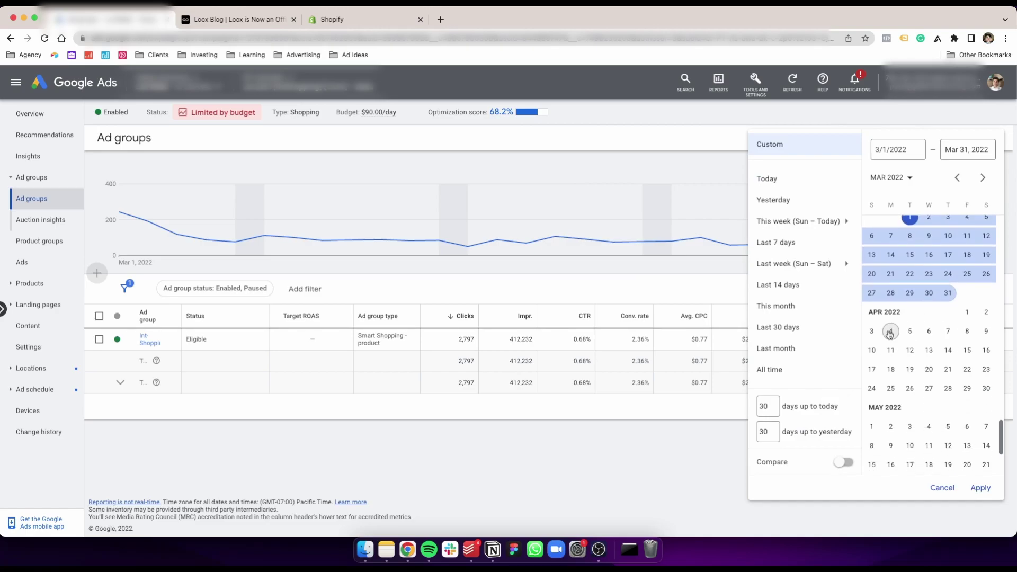
scroll(928, 351, "down", 2)
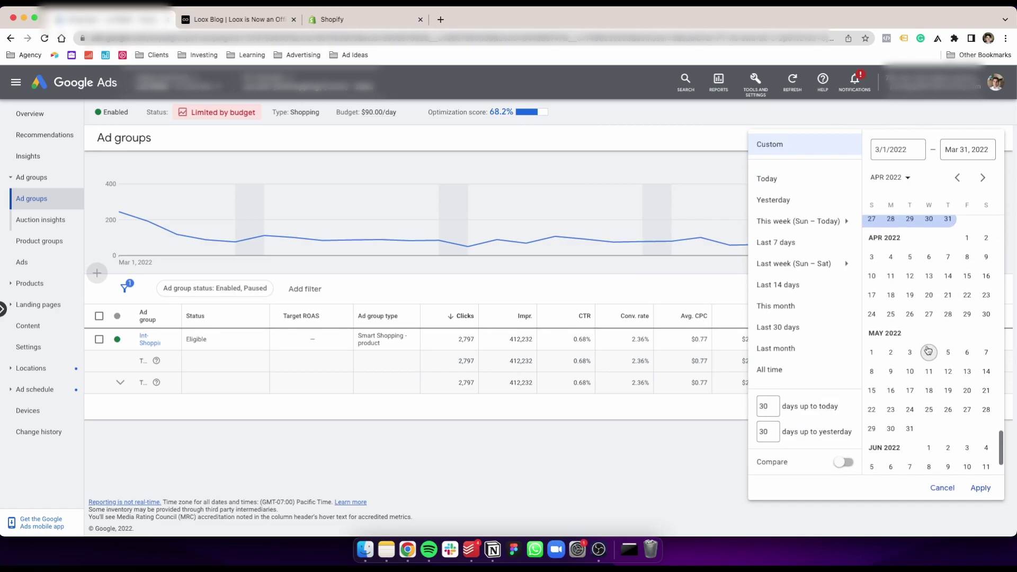
scroll(928, 350, "down", 1)
left_click(873, 297)
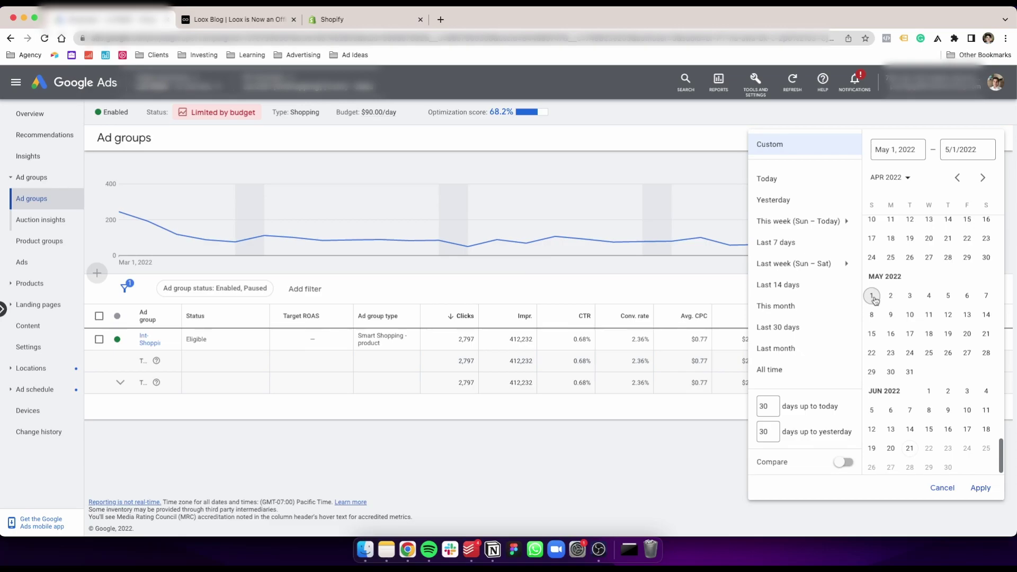
left_click(909, 370)
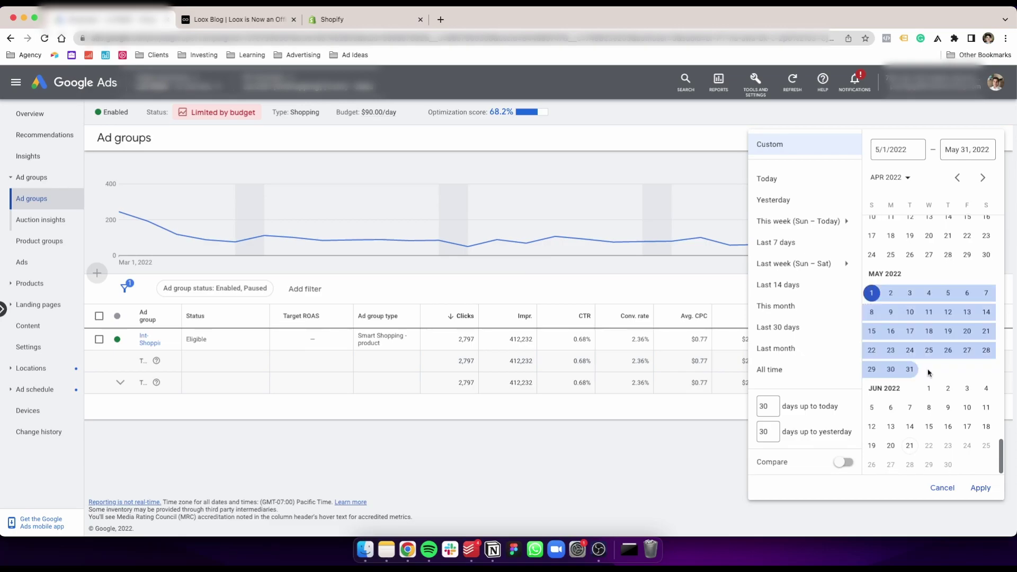
left_click(981, 488)
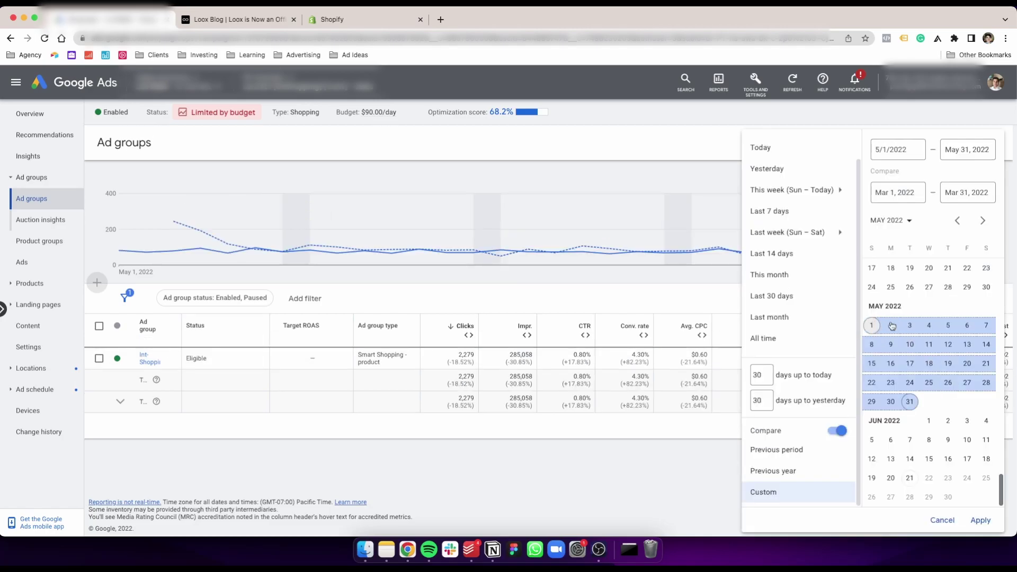
Set the main range to May 1–31, 2022 and apply the comparison against Mar 1–31.
left_click(871, 326)
left_click(908, 406)
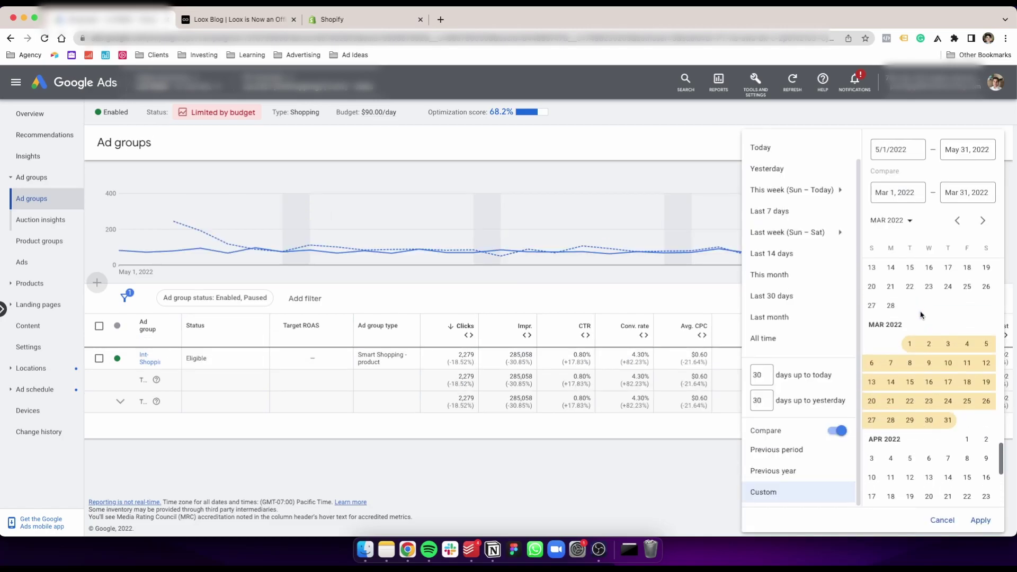
left_click(981, 521)
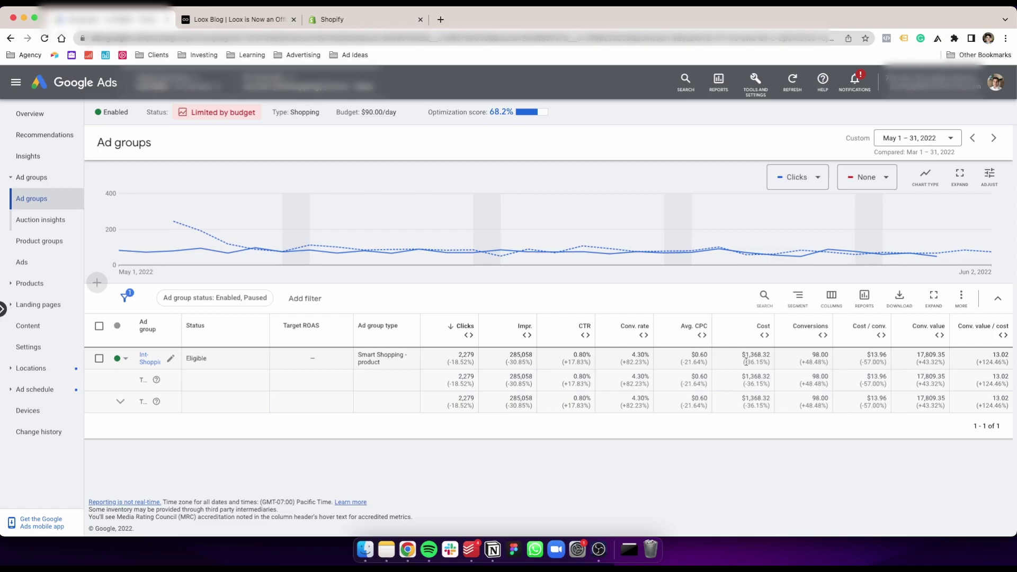
key("ctrl+Tab")
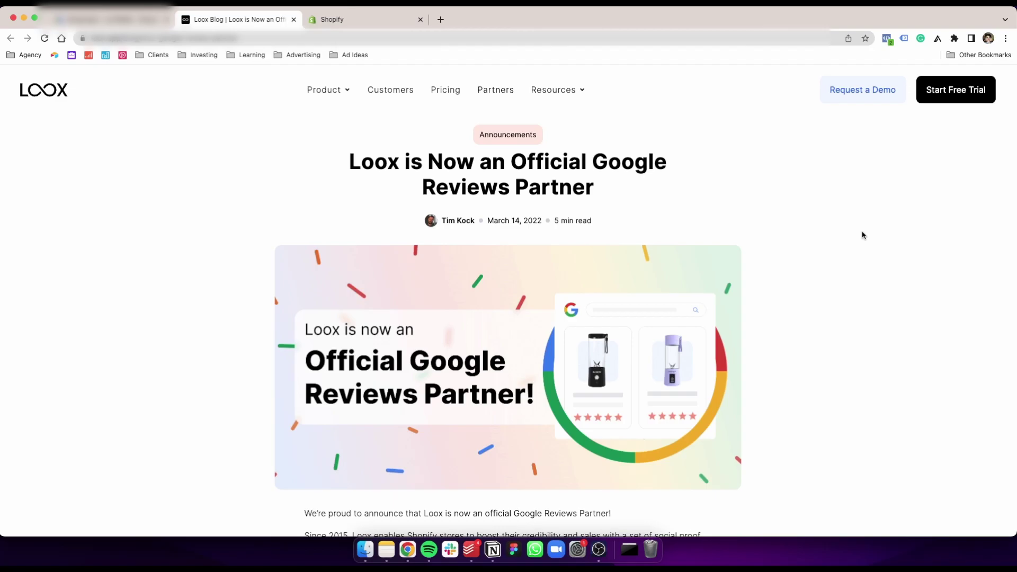
scroll(506, 355, "down", 1)
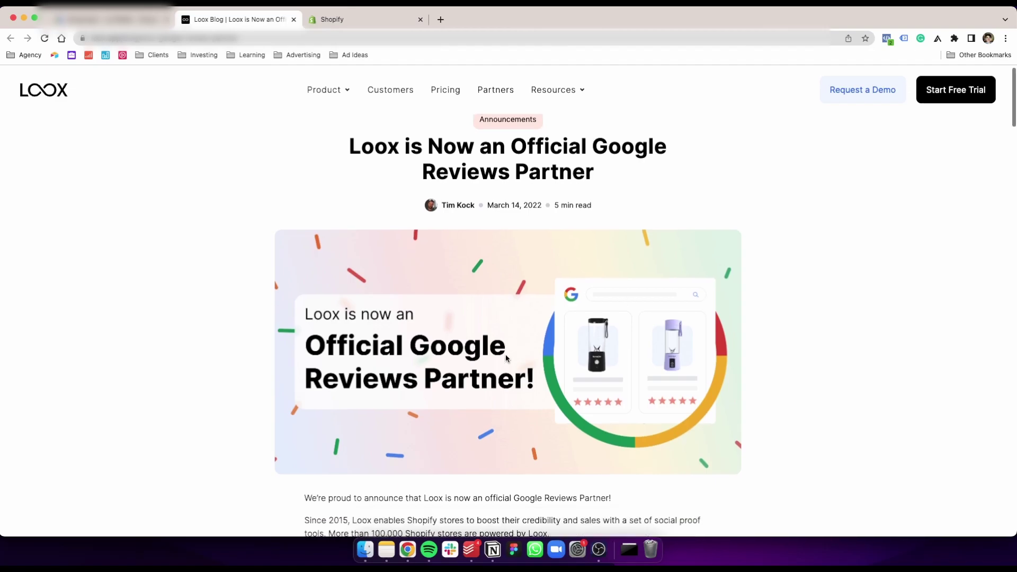
scroll(506, 358, "down", 5)
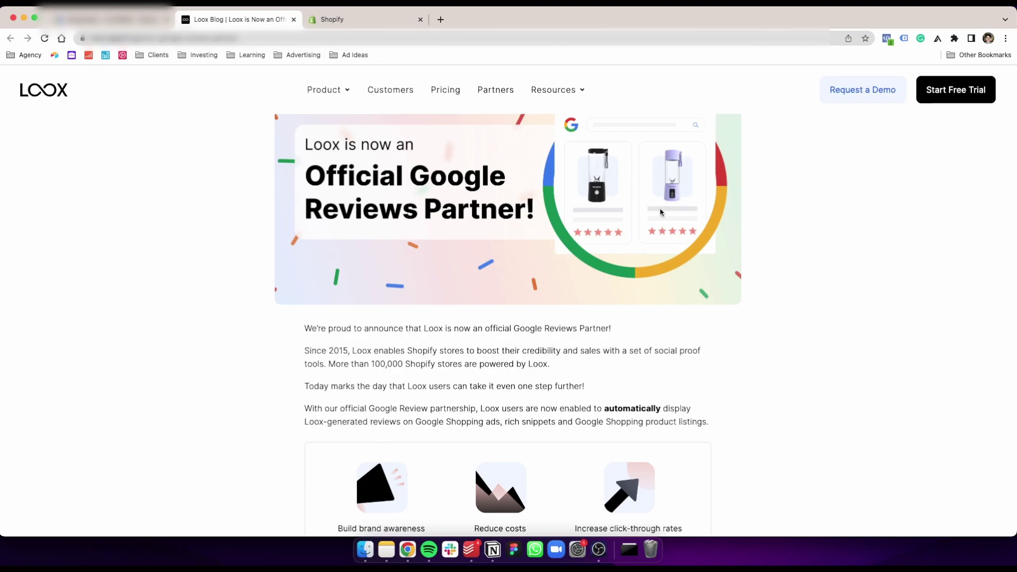
scroll(609, 220, "down", 4)
scroll(515, 232, "down", 2)
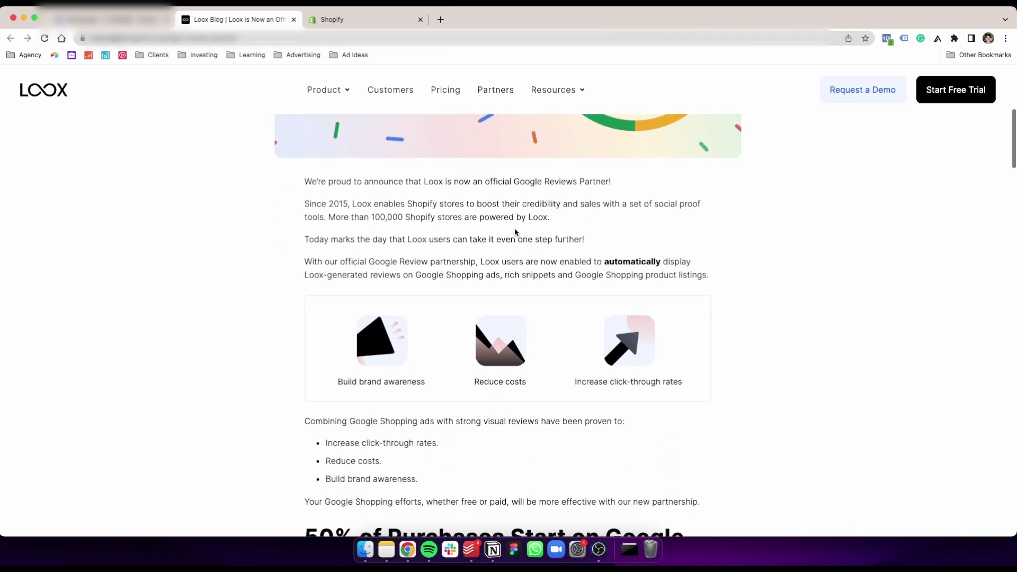
scroll(514, 232, "up", 5)
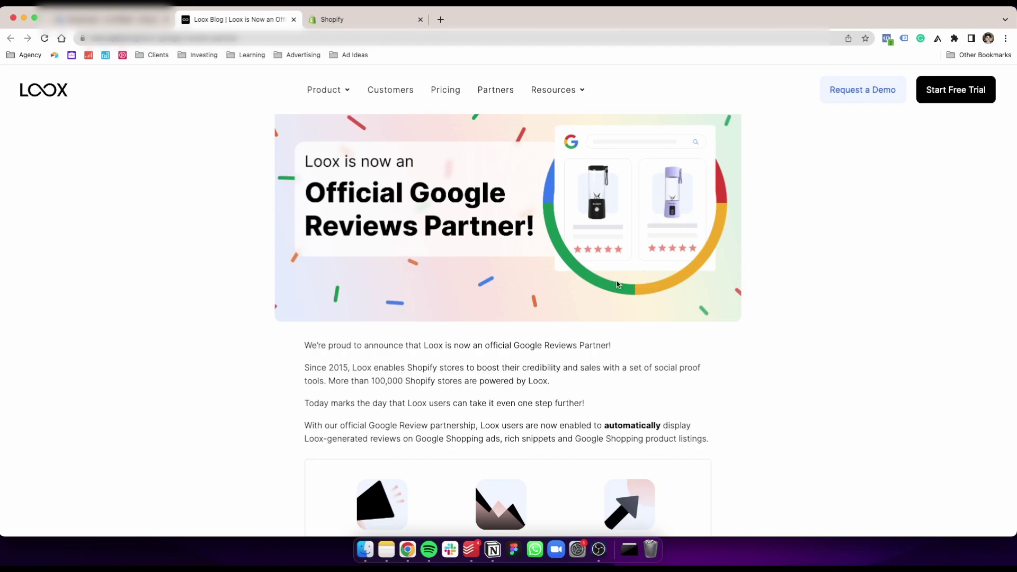
scroll(617, 284, "down", 3)
scroll(617, 285, "down", 6)
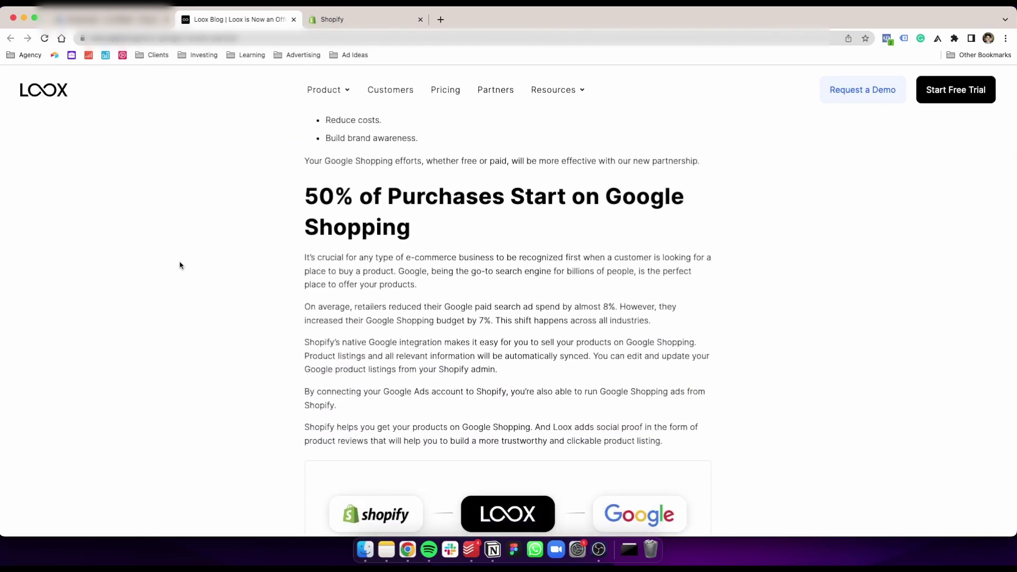
Read down the Loox blog post to the Google Shopping sections, then switch to Shopify's Apps page.
scroll(183, 267, "down", 3)
scroll(185, 262, "down", 6)
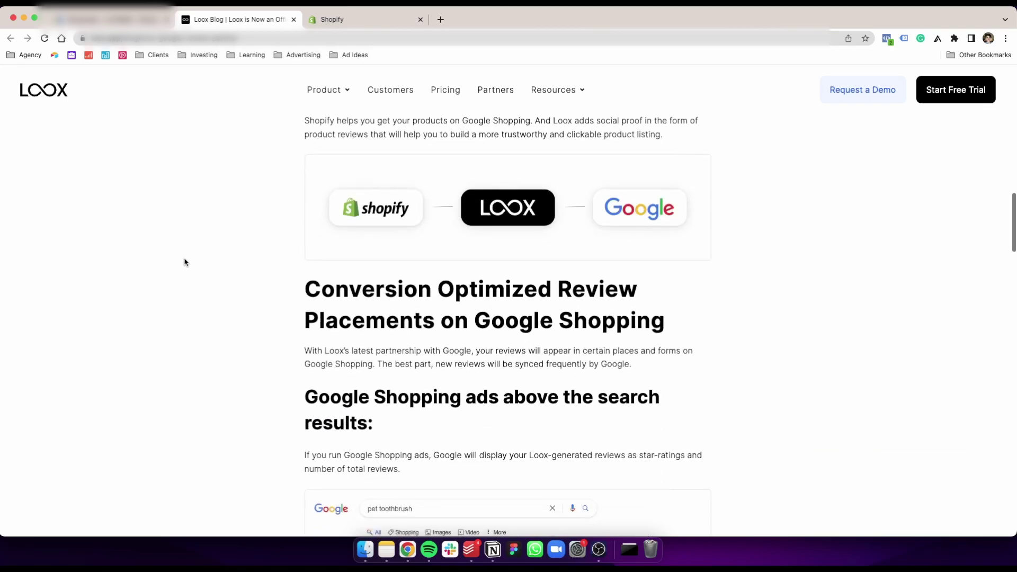
scroll(183, 262, "down", 4)
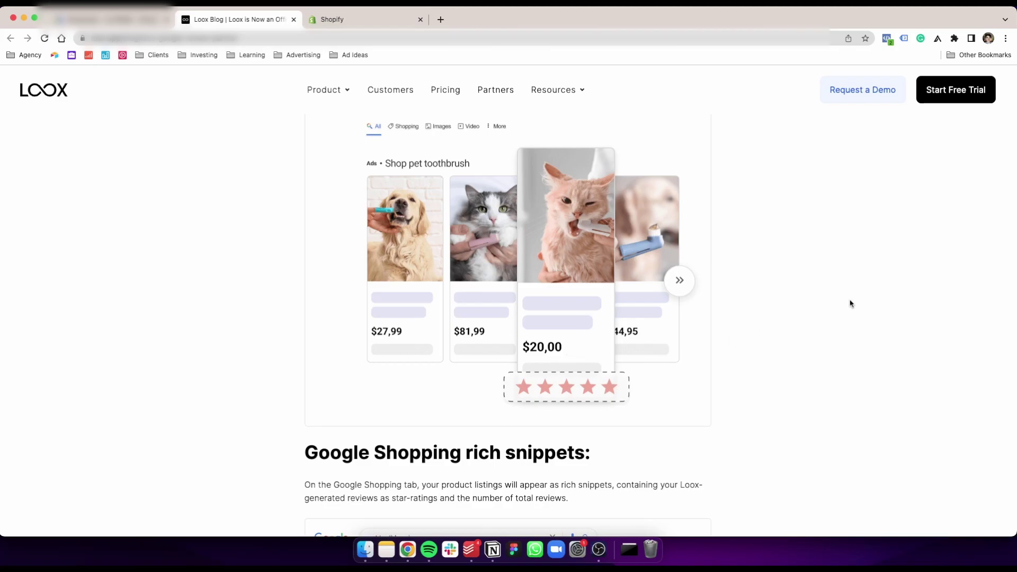
scroll(851, 303, "down", 1)
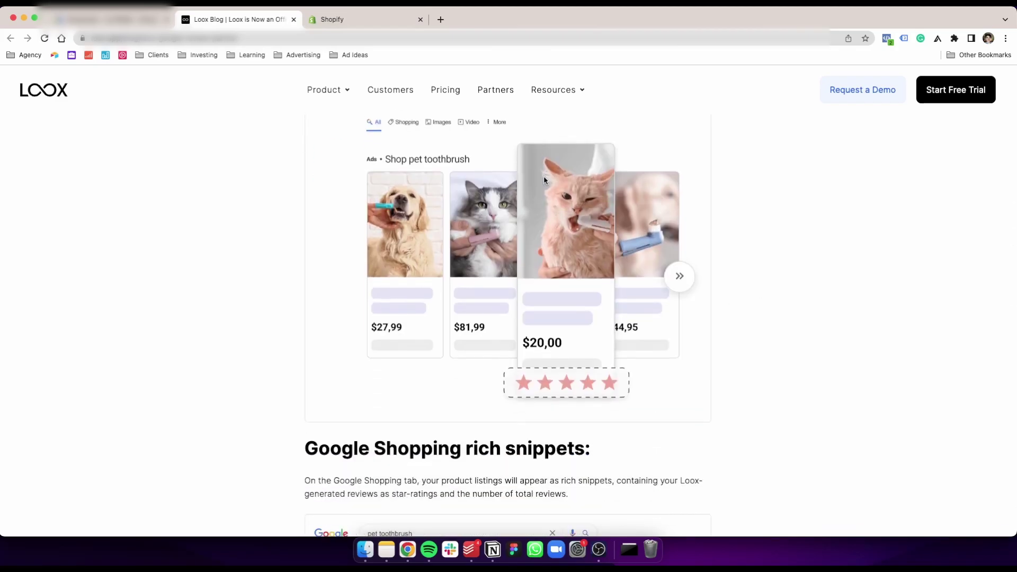
key("ctrl+Tab")
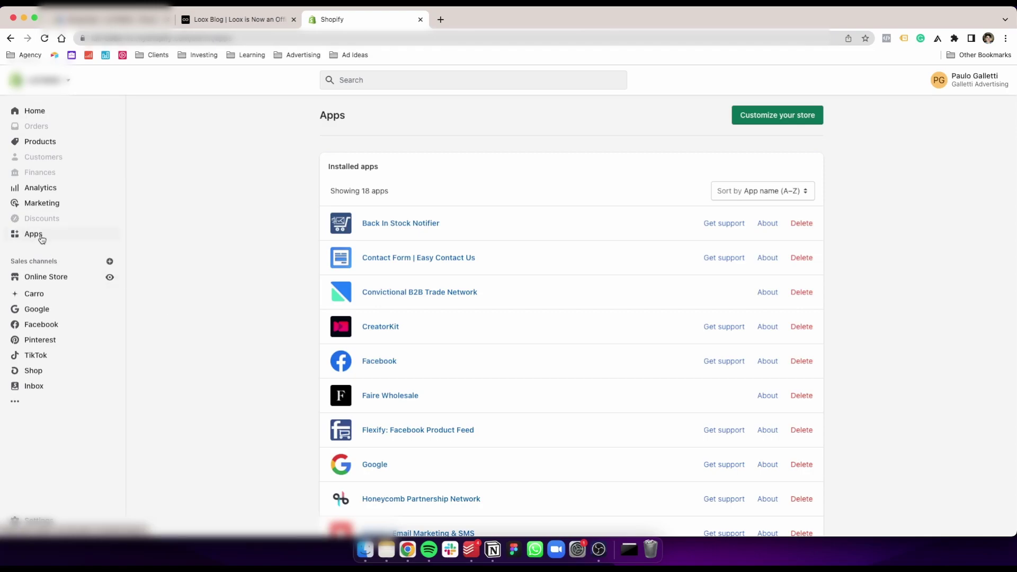
Launch the Loox Product Reviews & Photos app and go to Settings > Integrations.
scroll(436, 262, "down", 3)
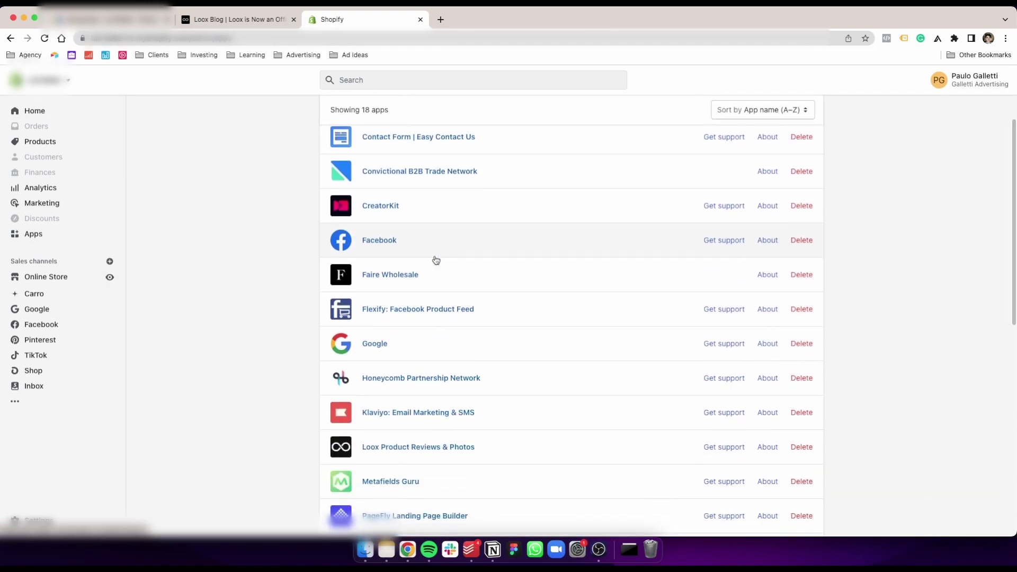
scroll(435, 260, "down", 3)
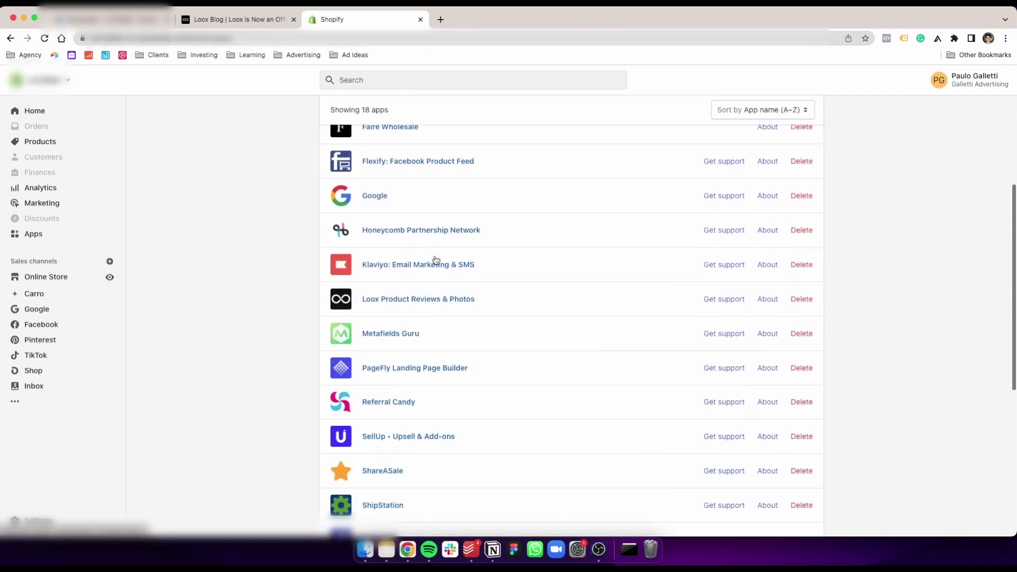
left_click(400, 300)
left_click(797, 114)
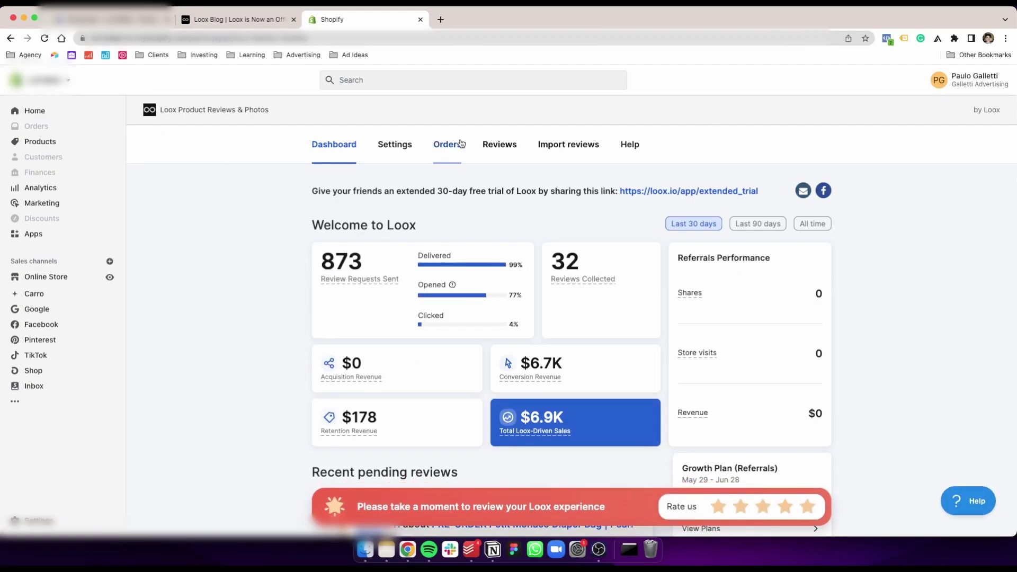
left_click(402, 148)
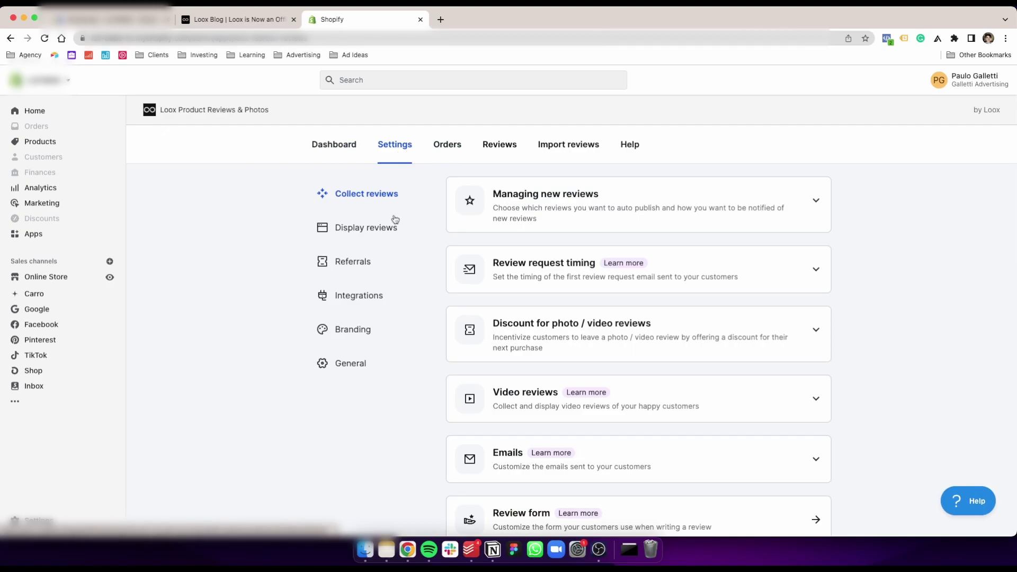
left_click(364, 300)
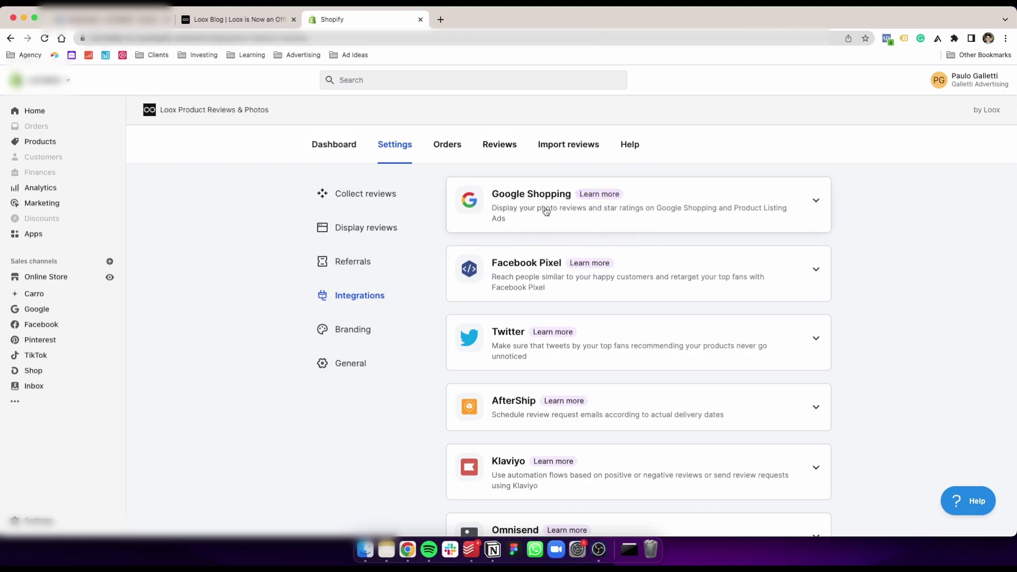
Expand the Google Shopping card to show GTIN, MPN from Barcode, prefix Shopify_US and review auto-sync.
left_click(814, 204)
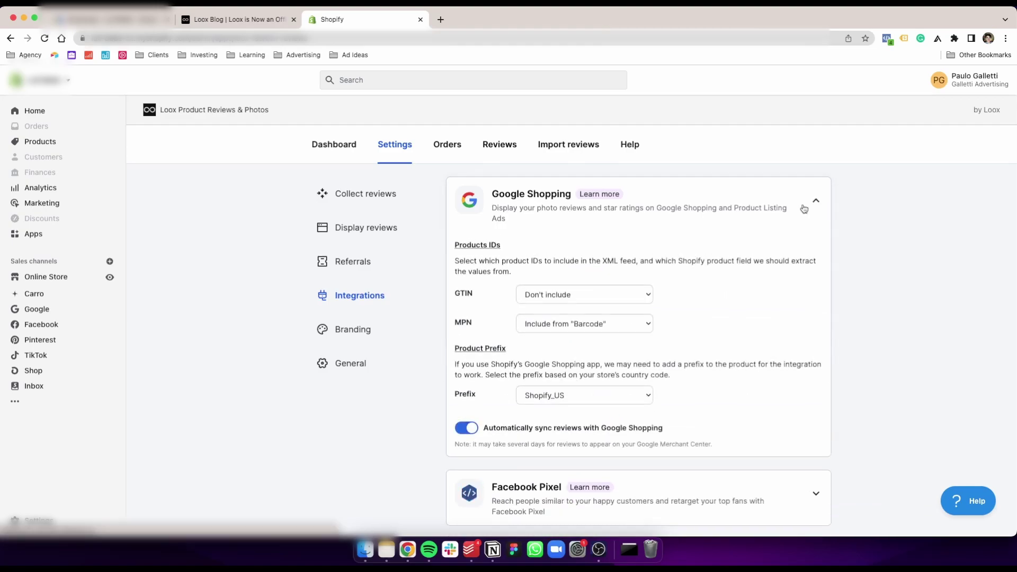
scroll(572, 192, "down", 1)
scroll(551, 182, "down", 1)
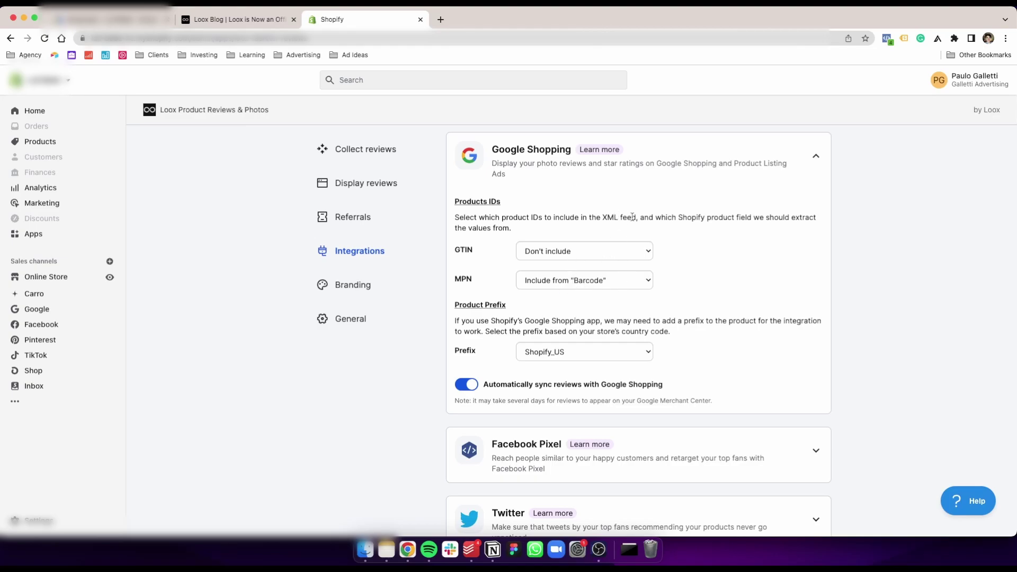
scroll(583, 291, "down", 2)
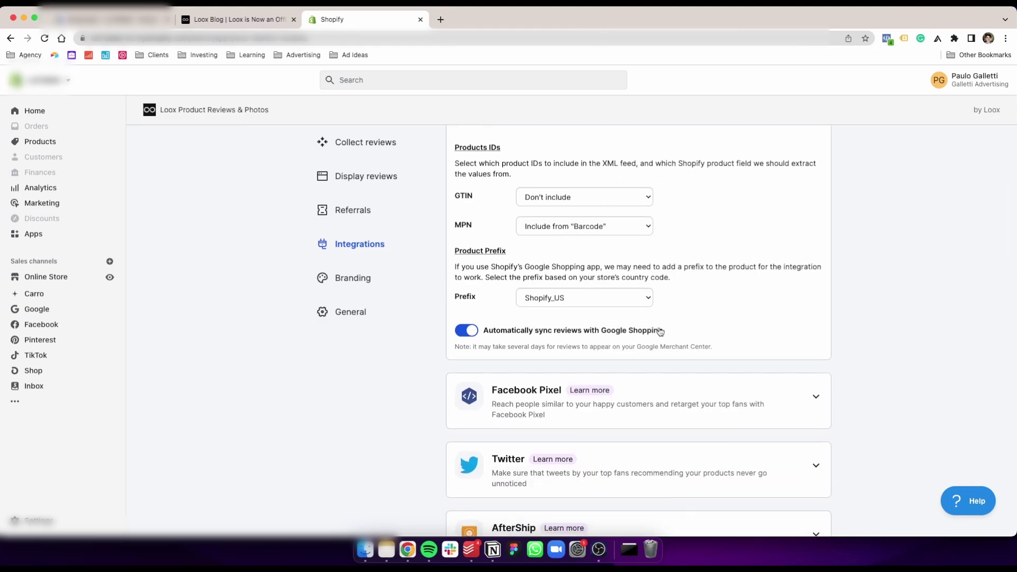